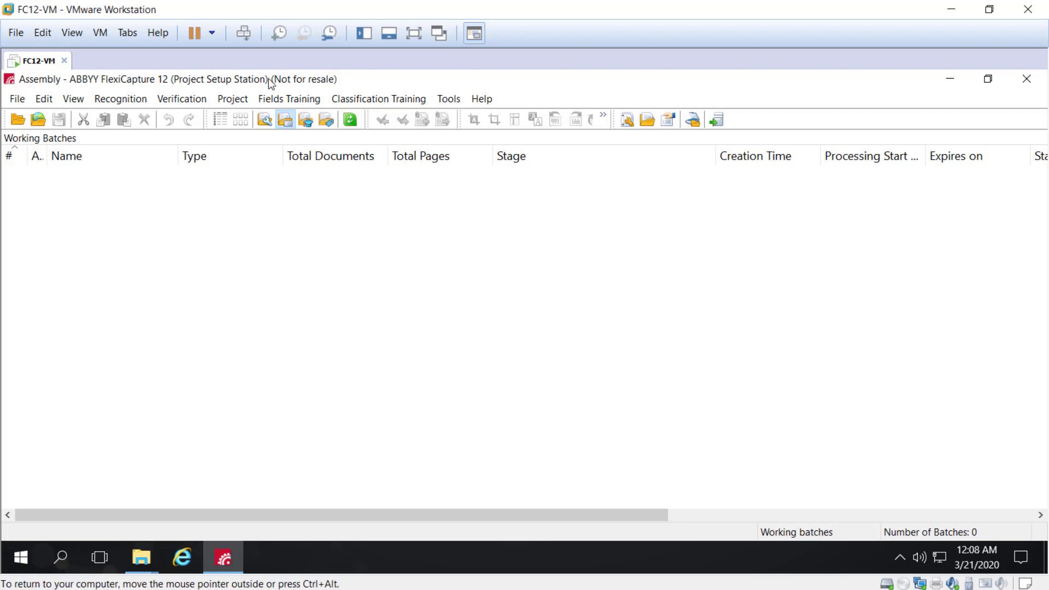
- Open AccountStatement from Project > Document Definitions for editing, glance at Pages, then return to Fields
click(233, 99)
click(271, 124)
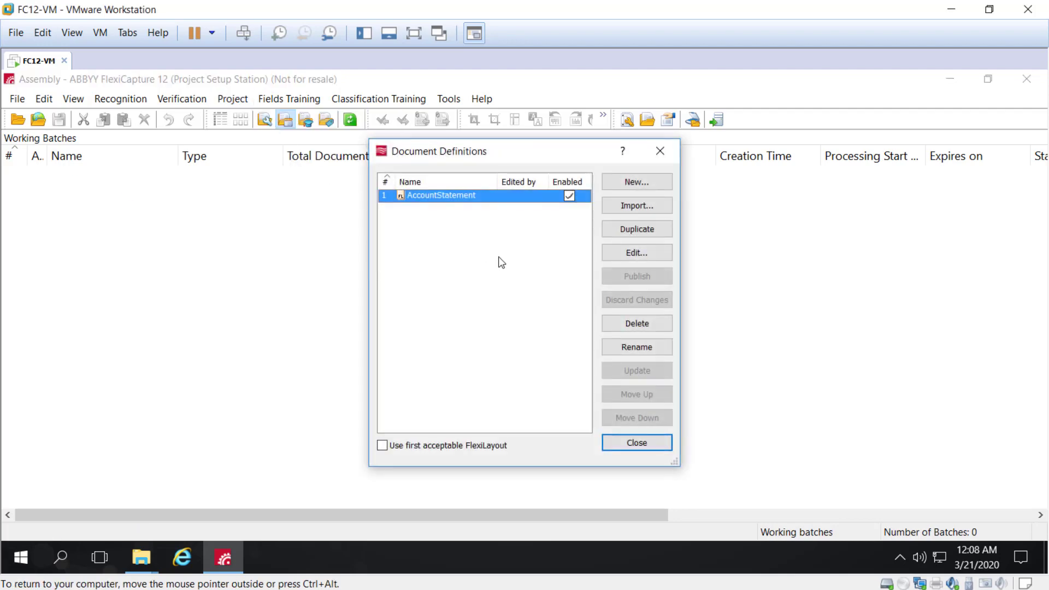
click(647, 251)
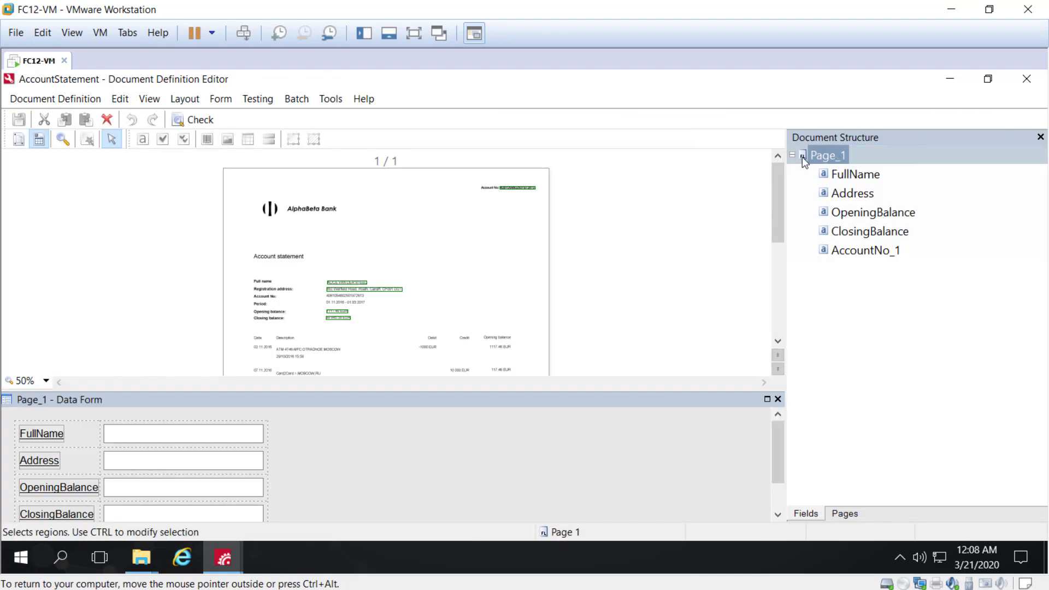
click(846, 515)
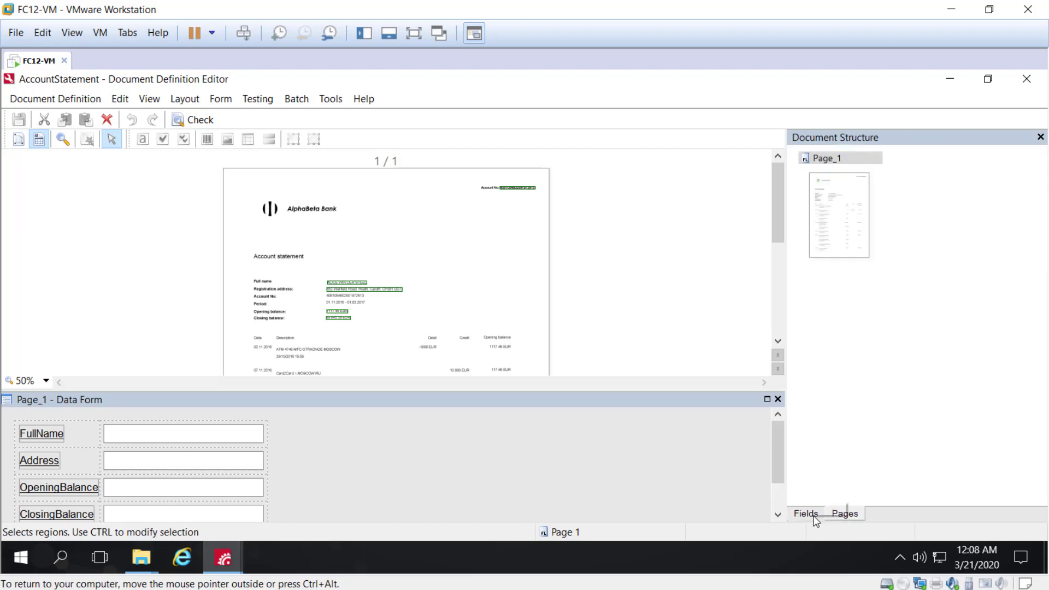
click(807, 514)
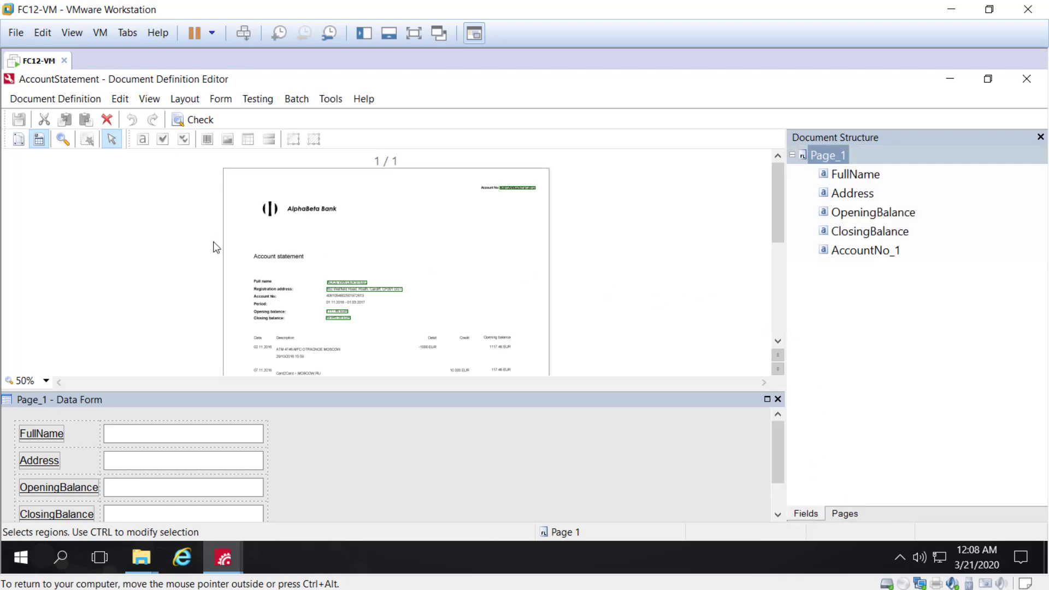
- Start a new semi-structured document section using account_002.tif as its sample image
click(15, 102)
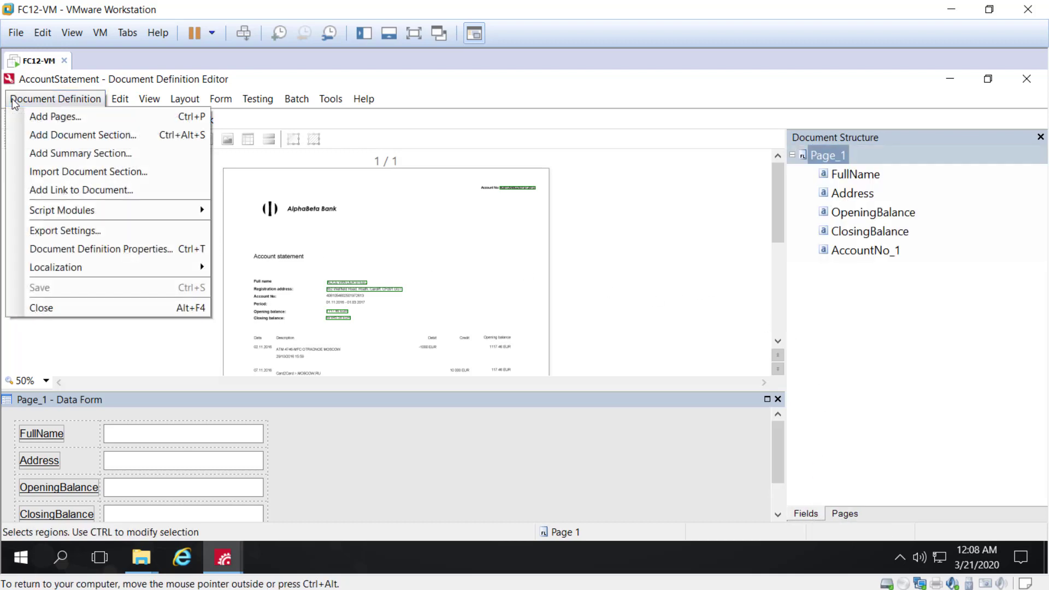
click(60, 136)
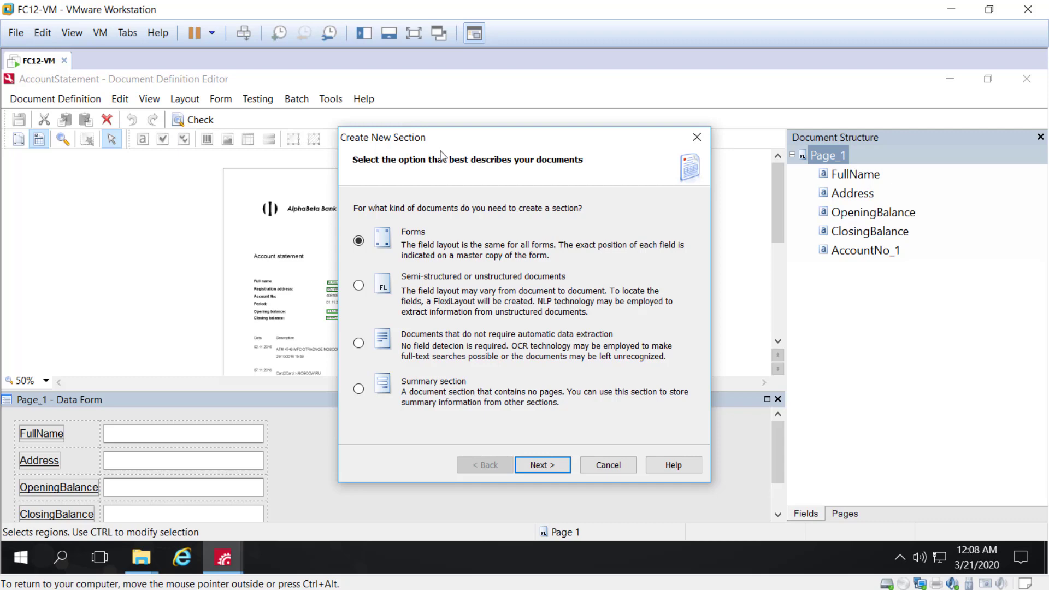
click(359, 286)
click(543, 464)
click(667, 282)
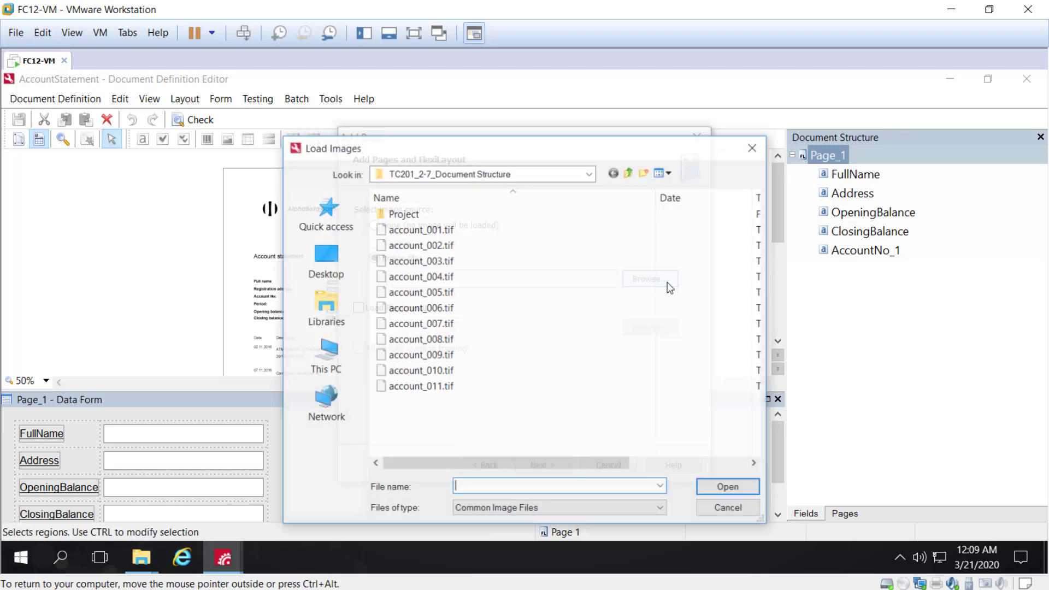
click(431, 245)
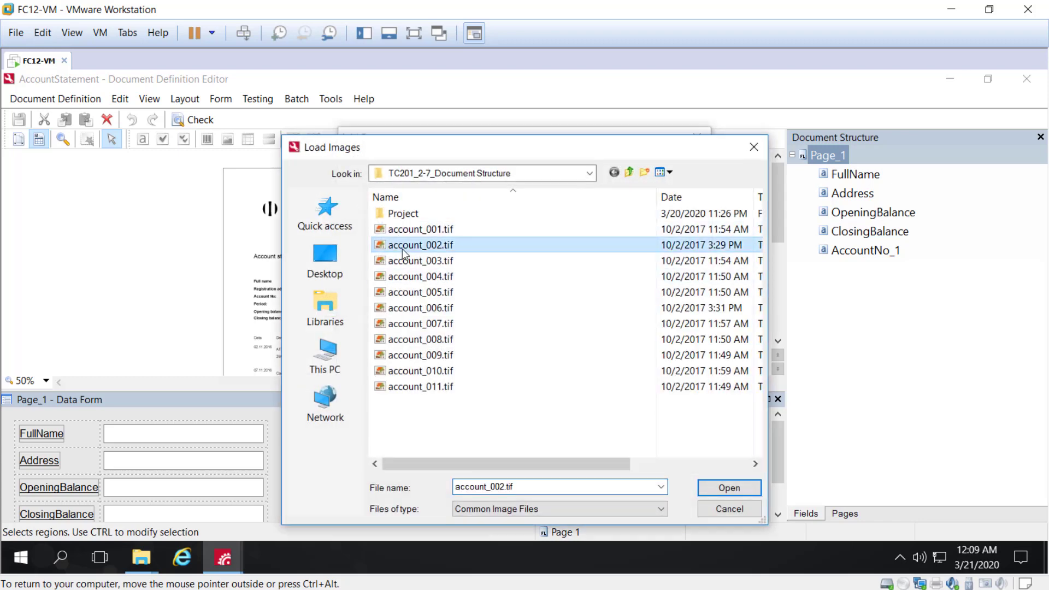
click(727, 488)
- Load the AccountStatement_AlphaBetaBank_SecondPage.afl FlexiLayout and name the section 'Page_2'
click(359, 308)
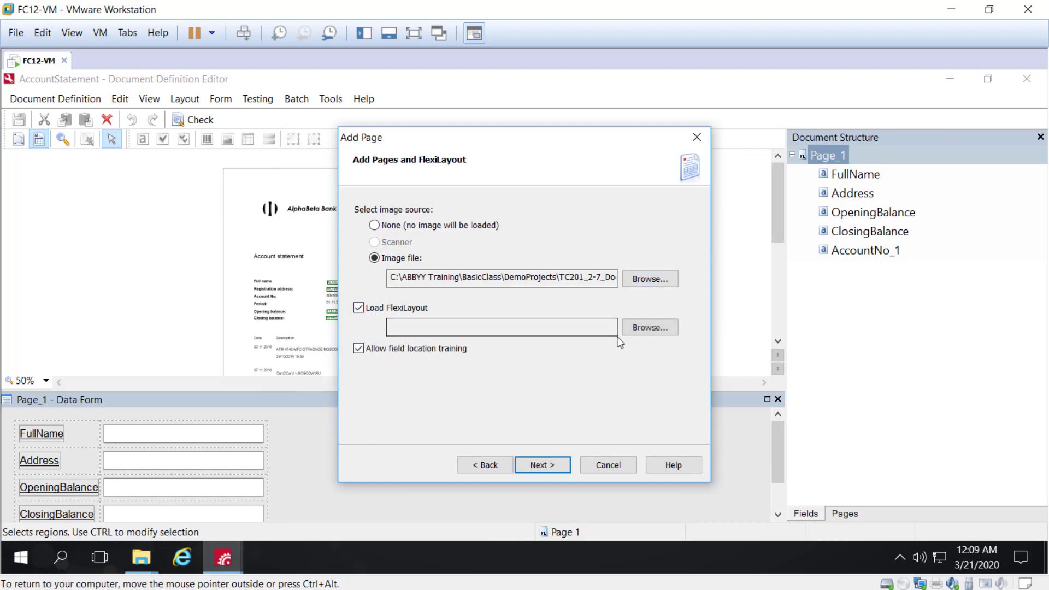
click(655, 329)
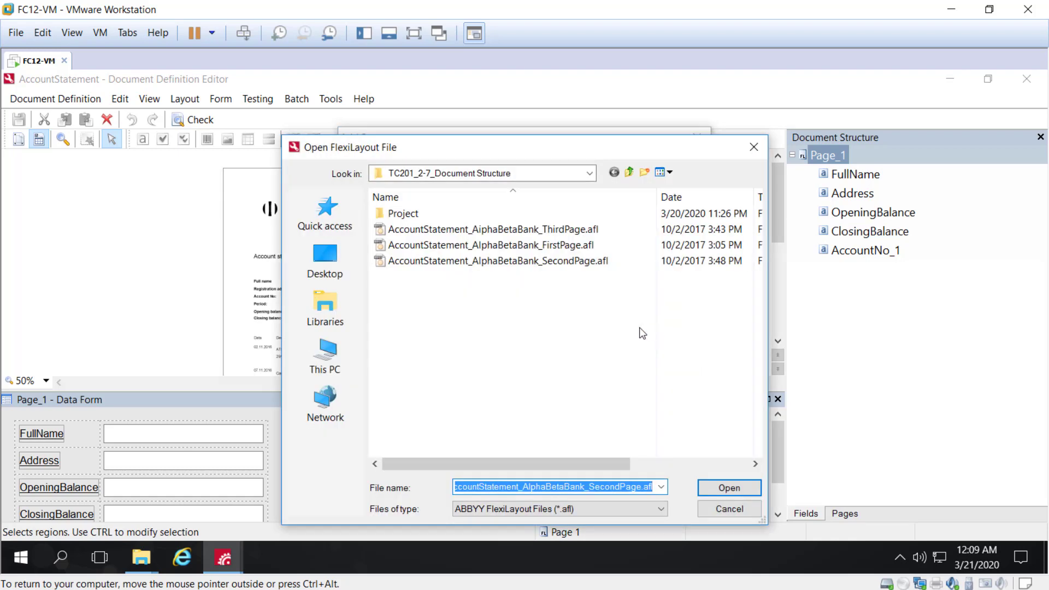
click(569, 261)
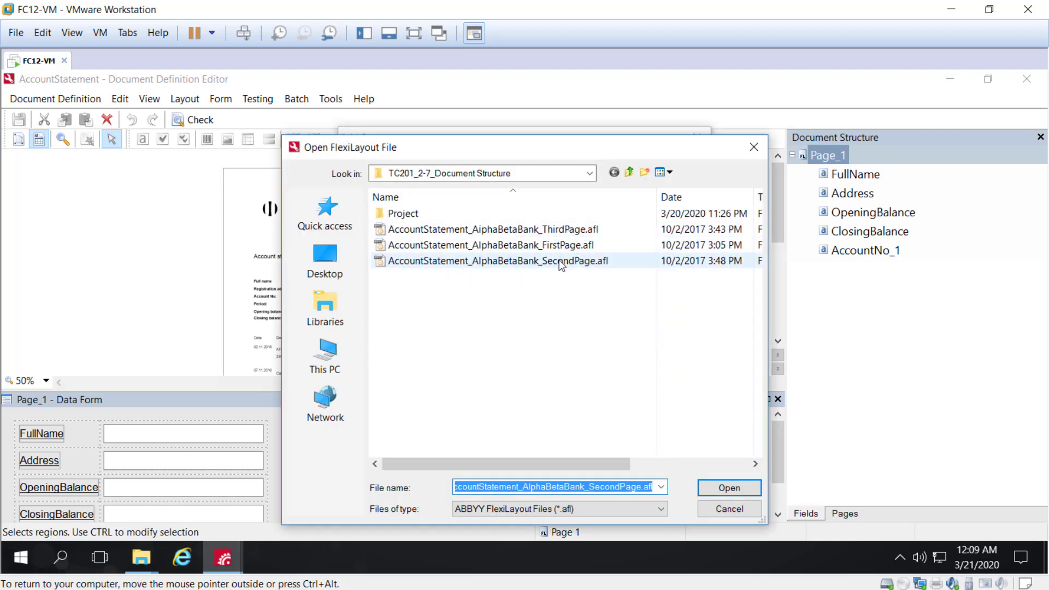
click(735, 486)
click(541, 466)
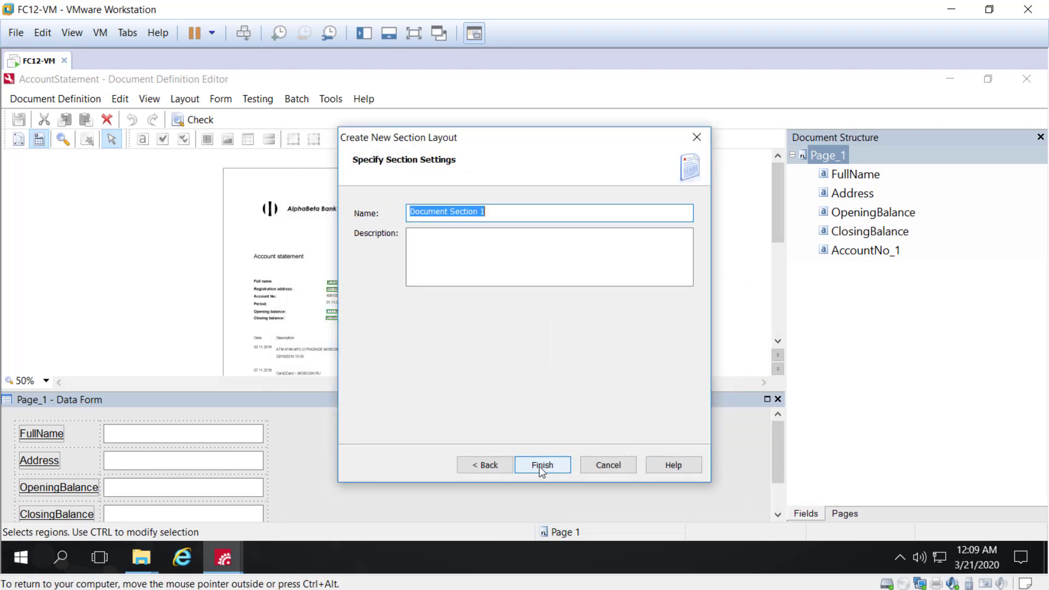
text(Page_2)
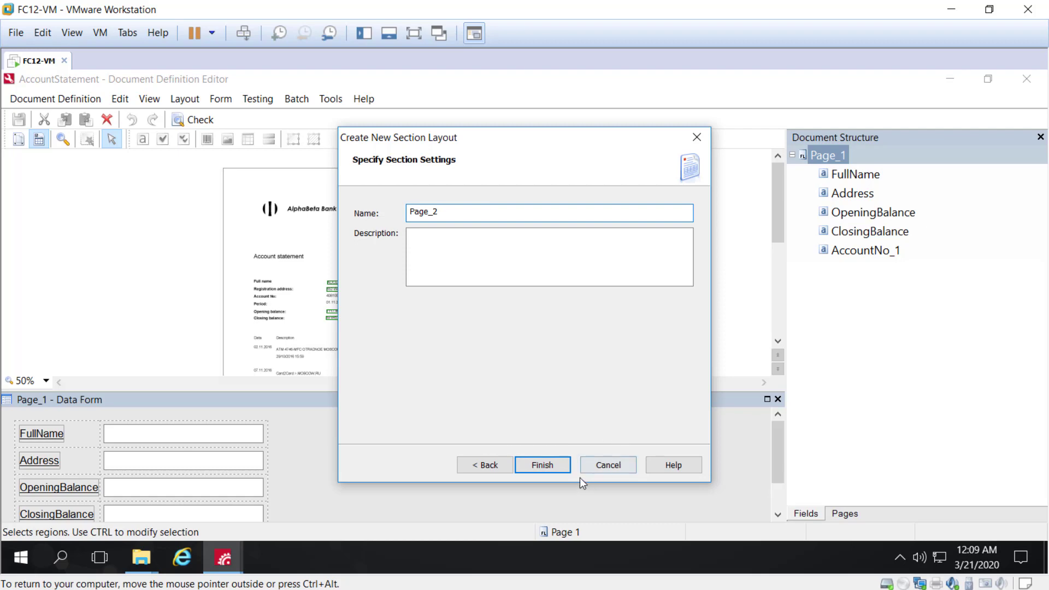
click(534, 464)
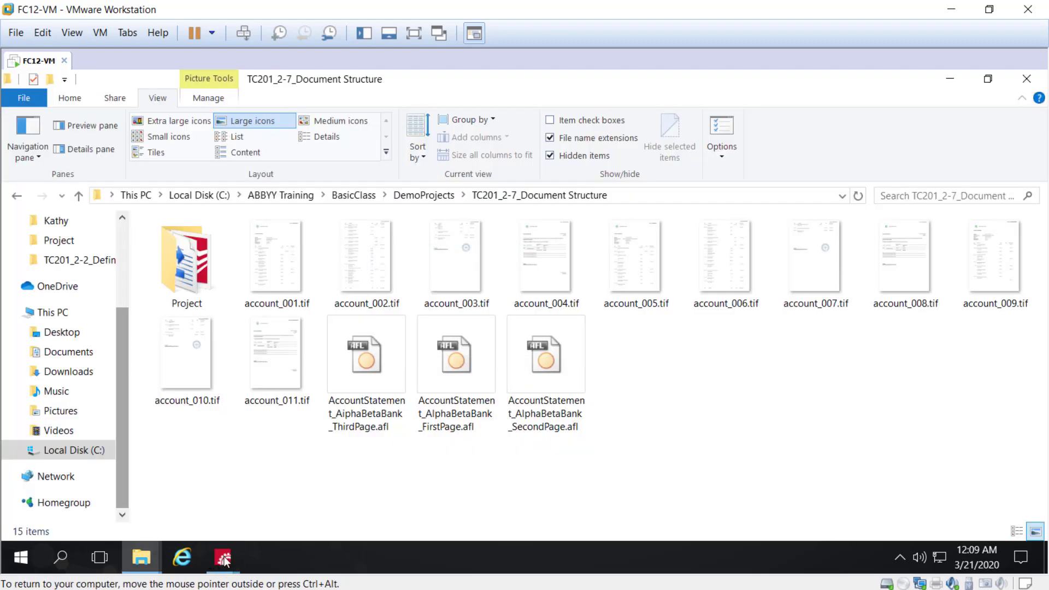
- Switch back to the AccountStatement editor and inspect Page_2's AccountNo_2 field
mouse_move(224, 558)
click(306, 486)
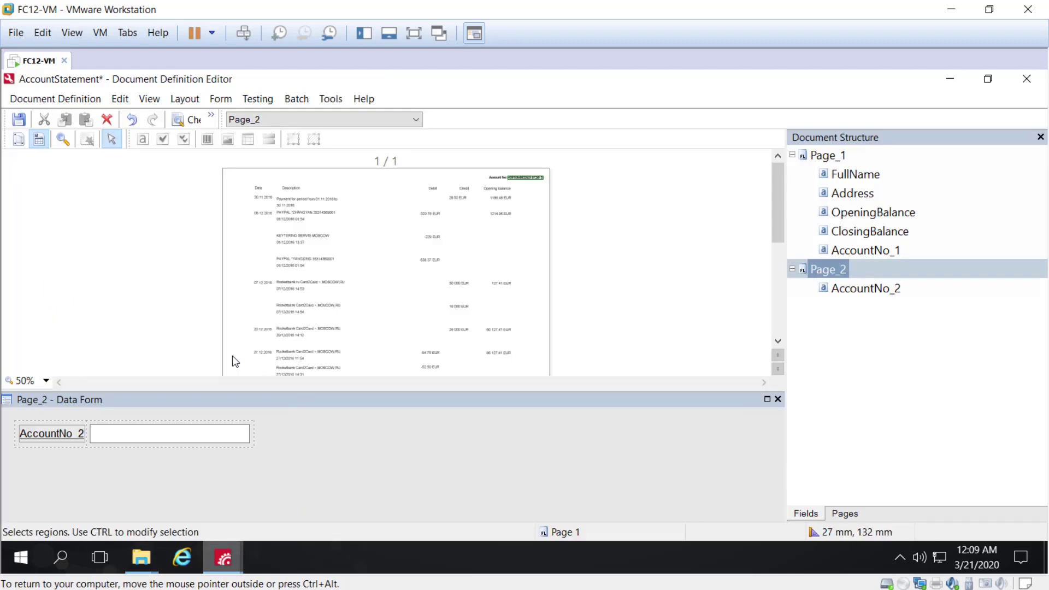
click(873, 293)
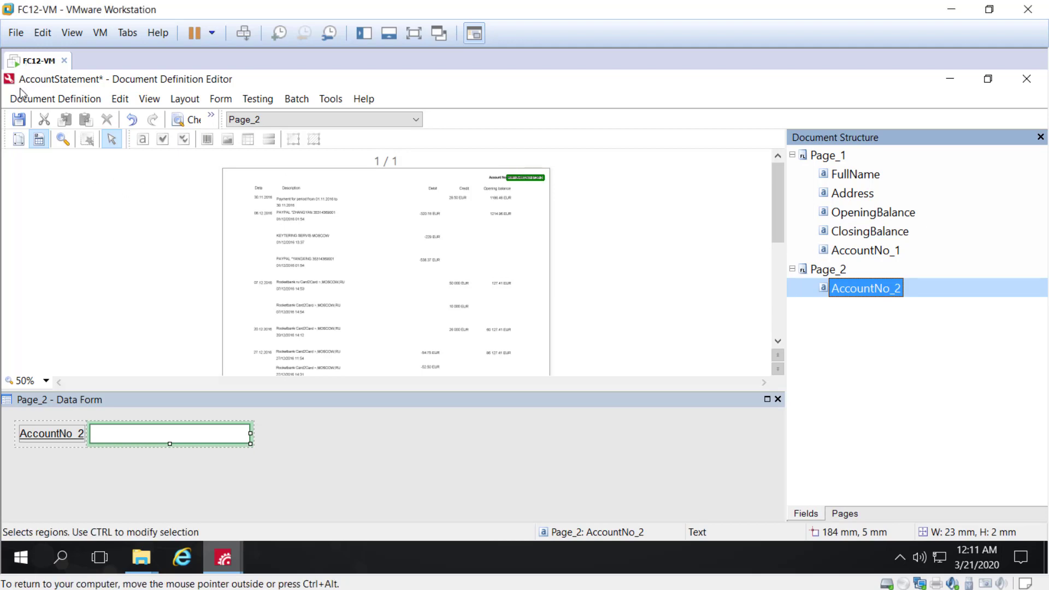
click(34, 99)
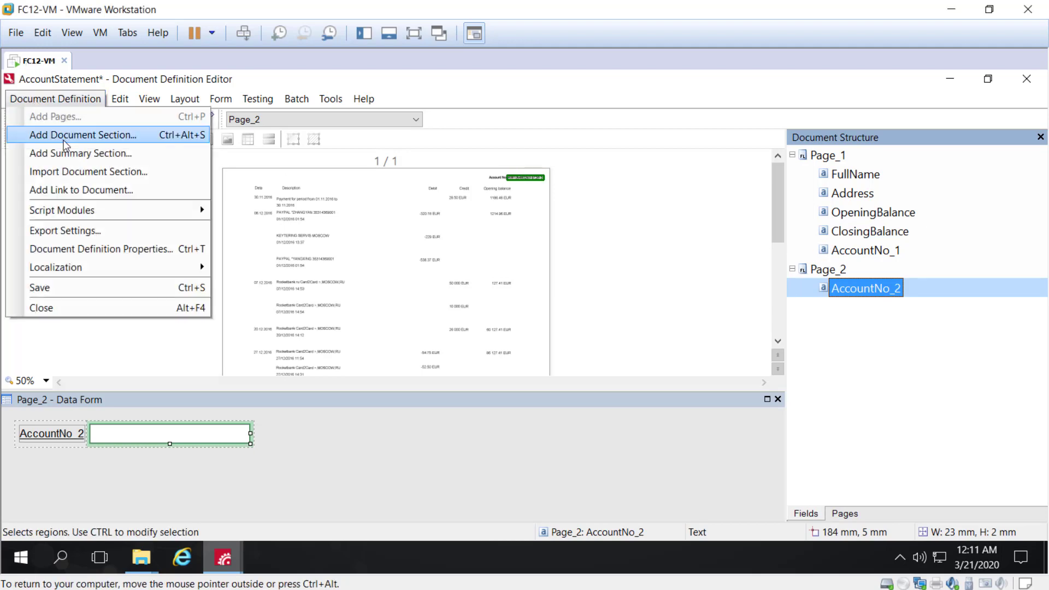
- Start another semi-structured section using account_003.tif as its sample image
click(63, 138)
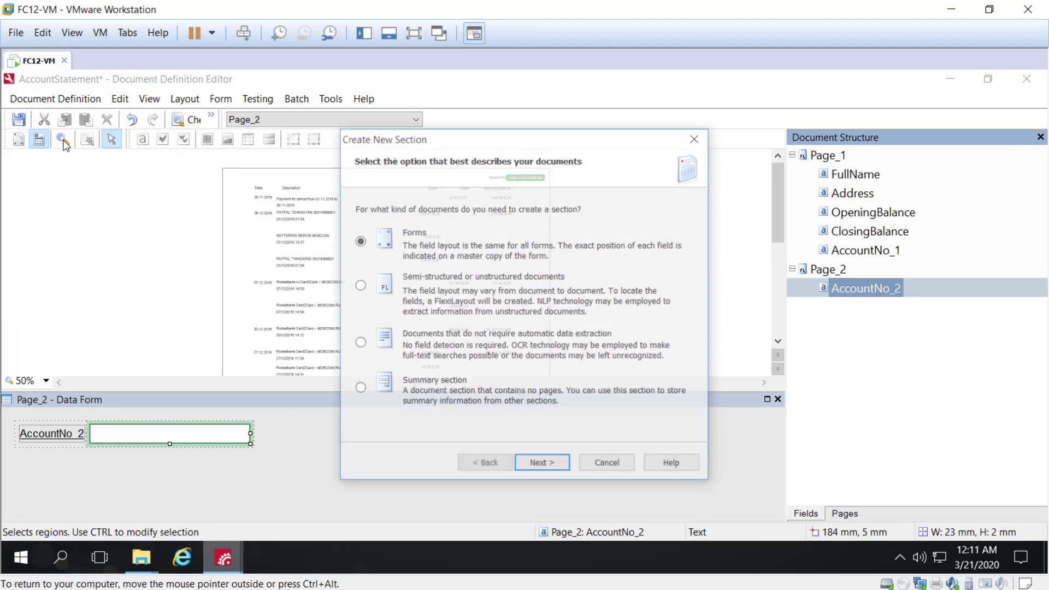
click(359, 287)
click(544, 467)
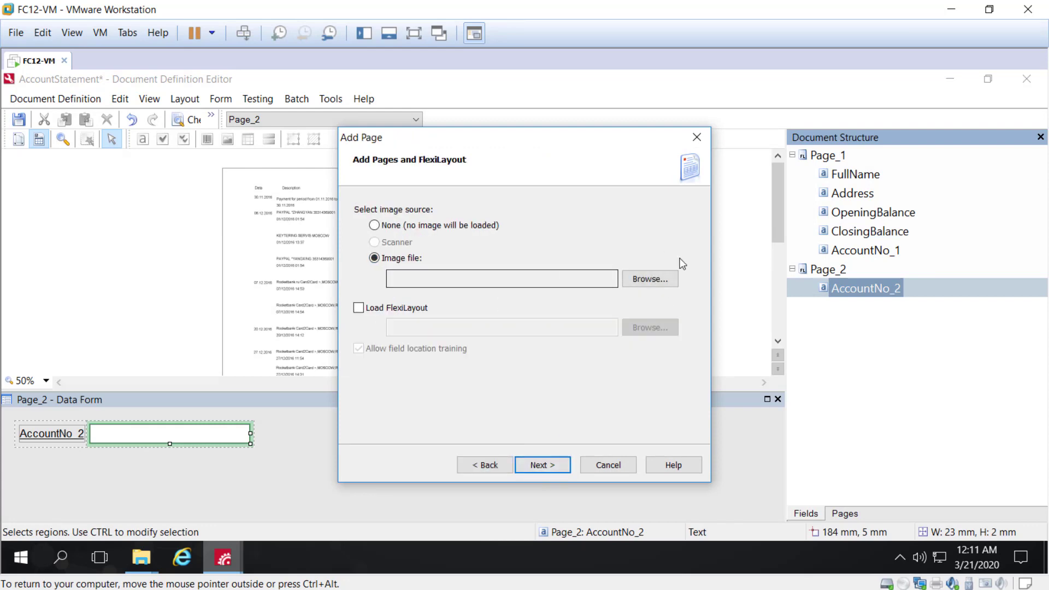
click(660, 281)
click(440, 261)
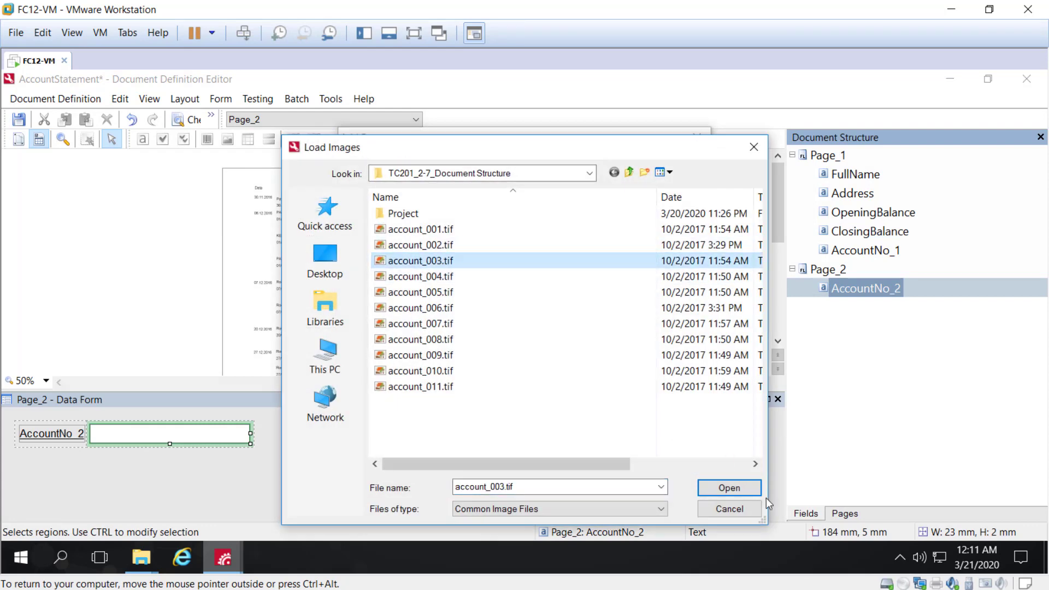
click(729, 488)
- Load the third-page FlexiLayout, name the section 'Page_3', and return to the definition editor
click(366, 309)
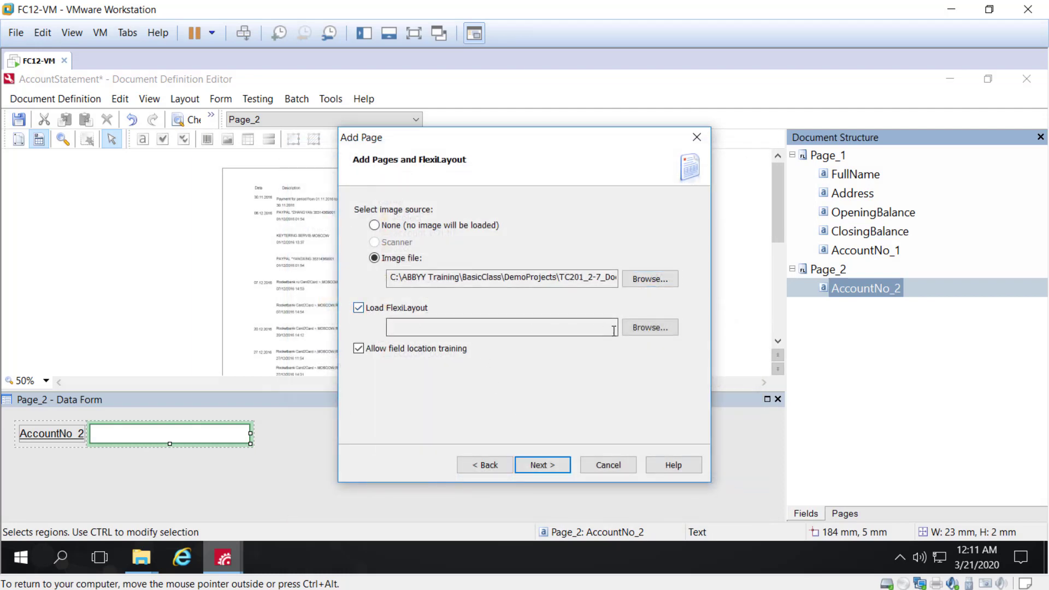
click(647, 327)
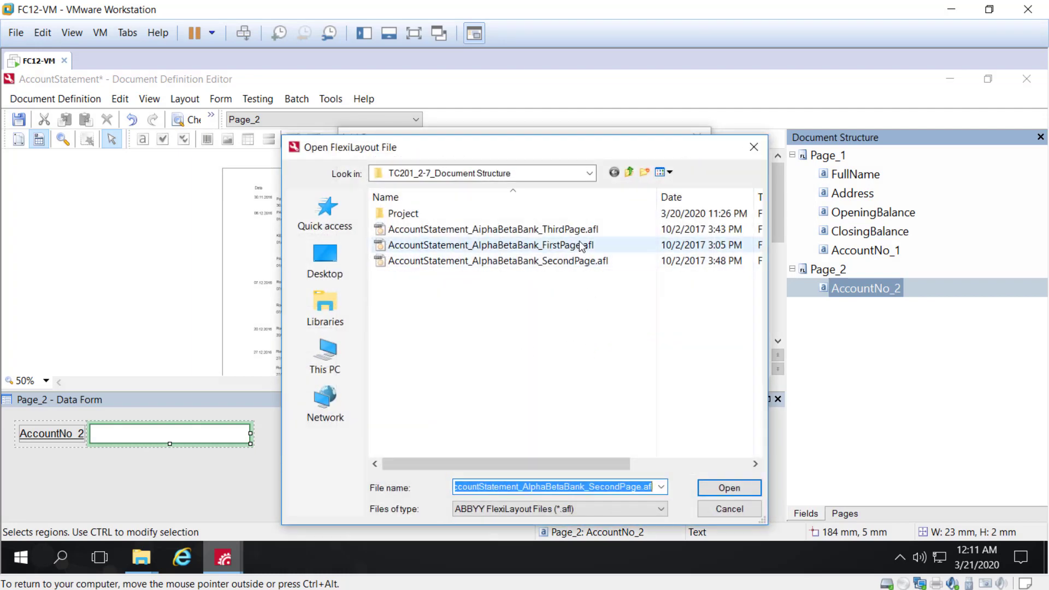
click(541, 230)
click(720, 488)
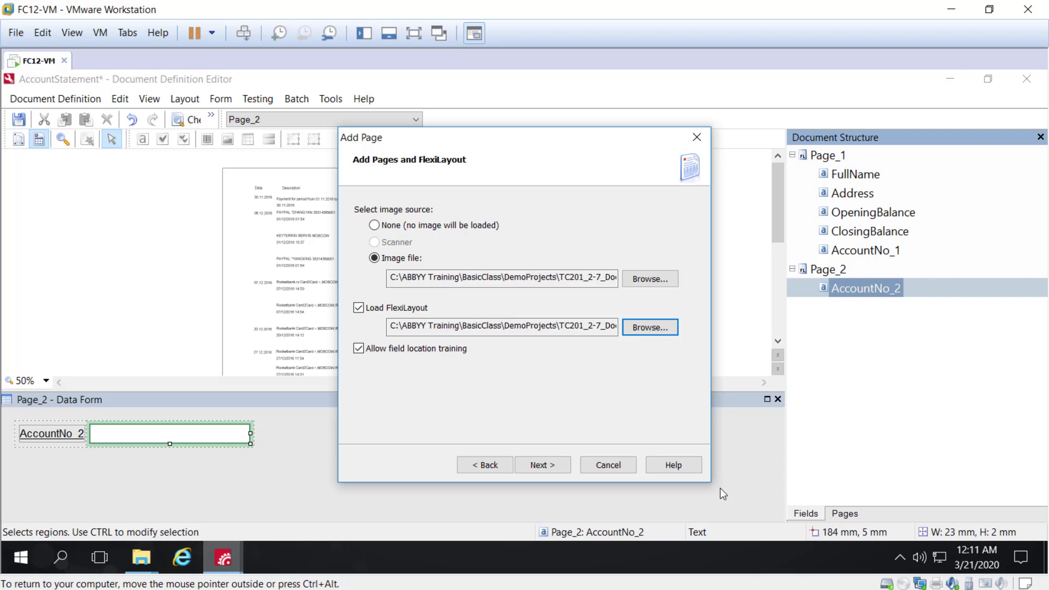
click(541, 465)
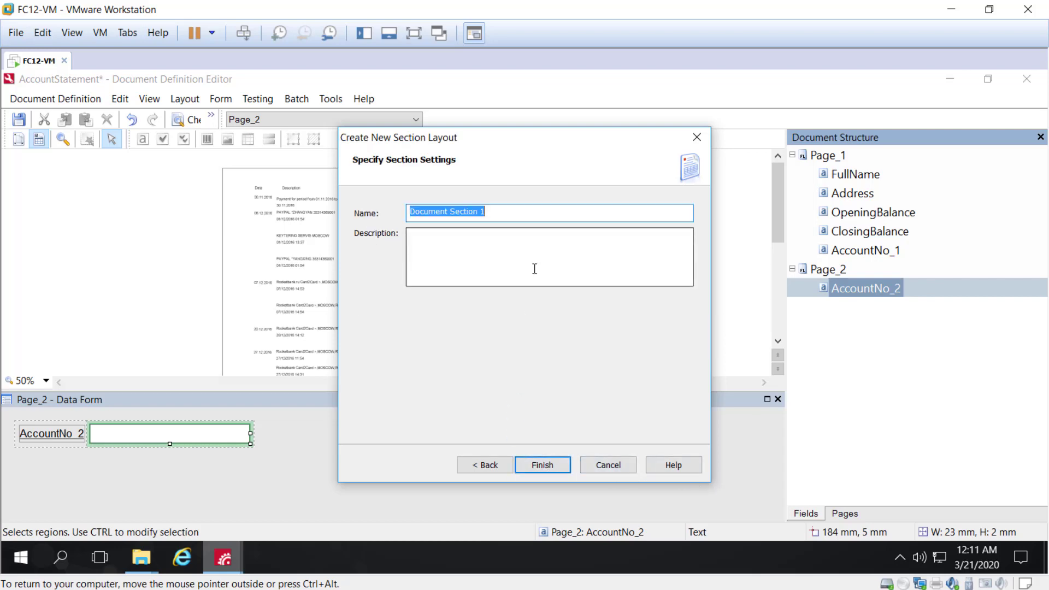
text(Page_3)
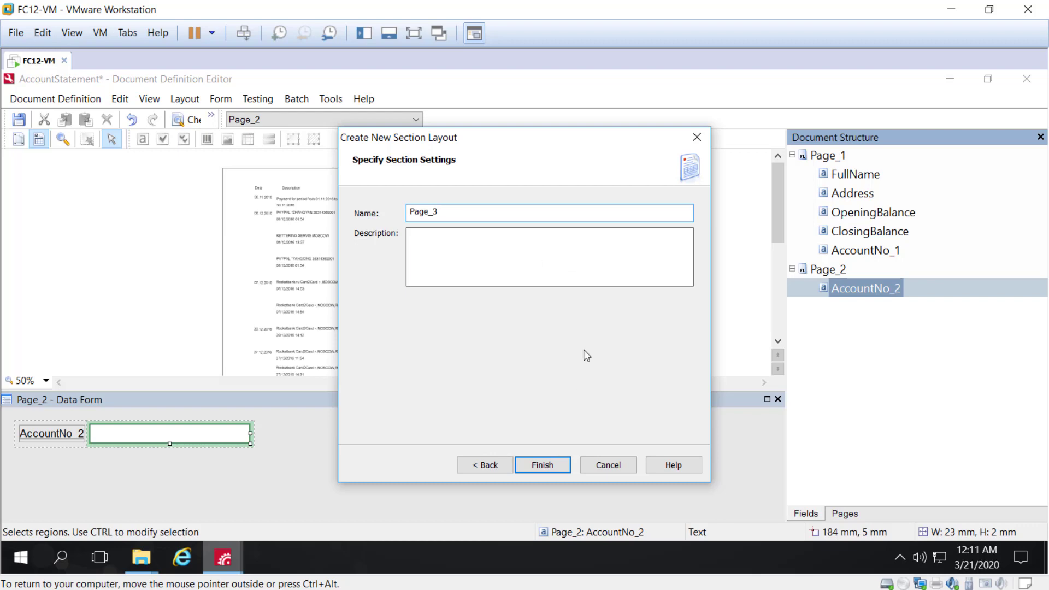
click(544, 465)
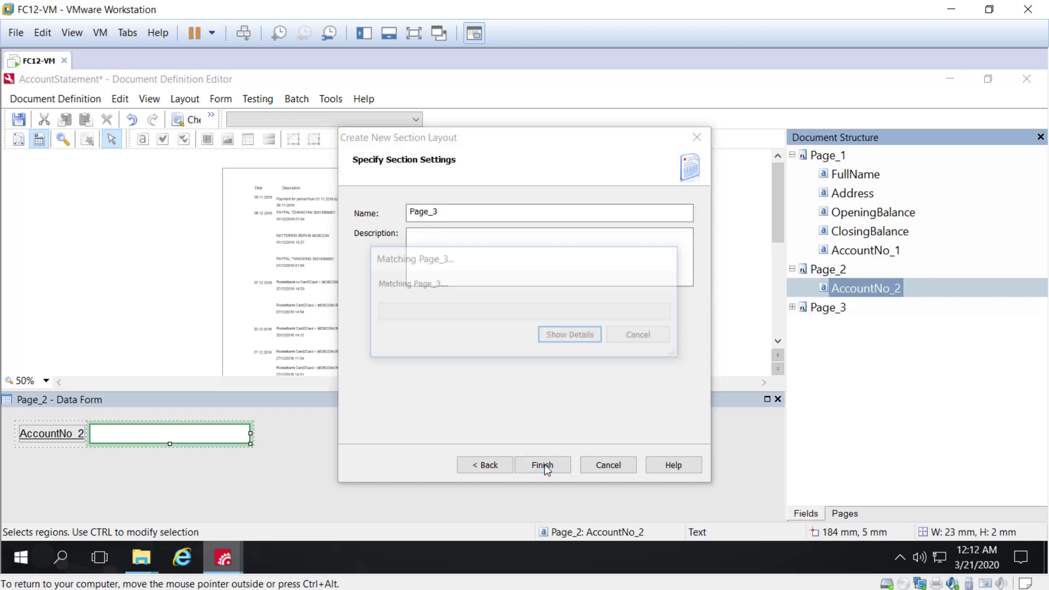
click(141, 557)
mouse_move(236, 556)
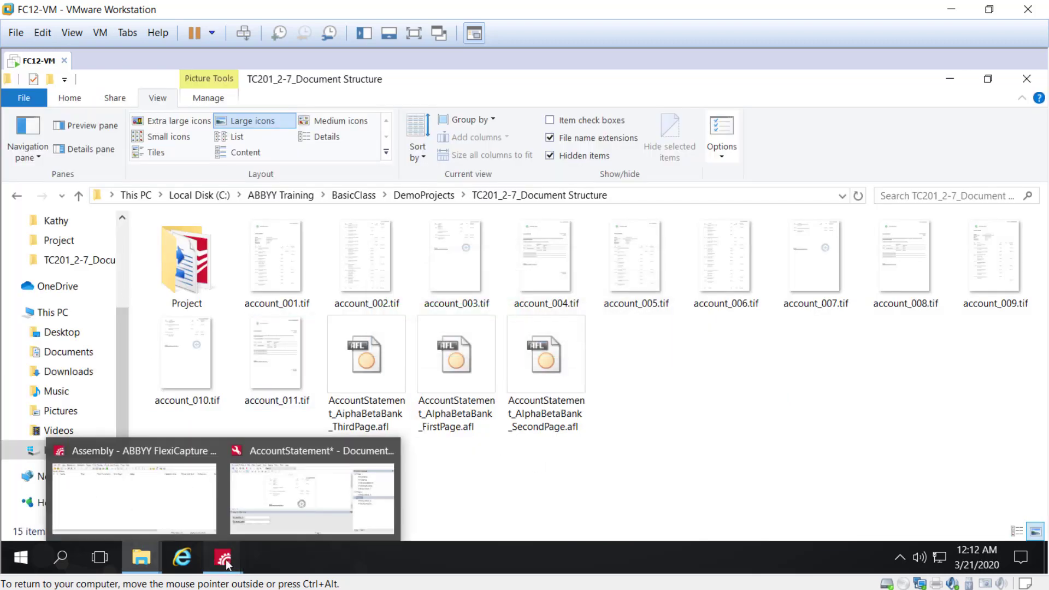
click(317, 517)
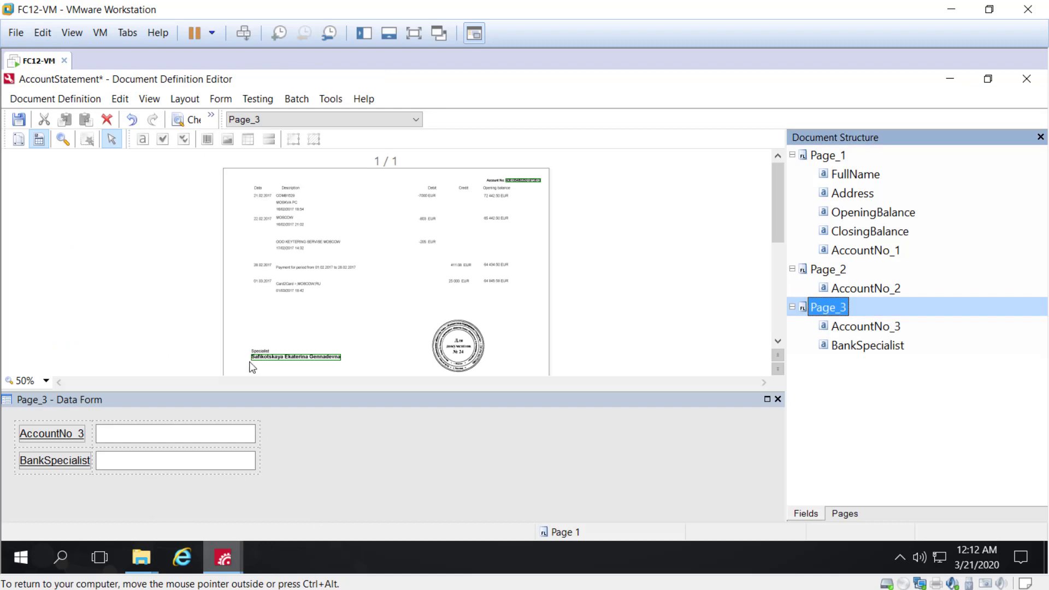
- Open the Document Definition menu and close it without choosing a command
click(53, 101)
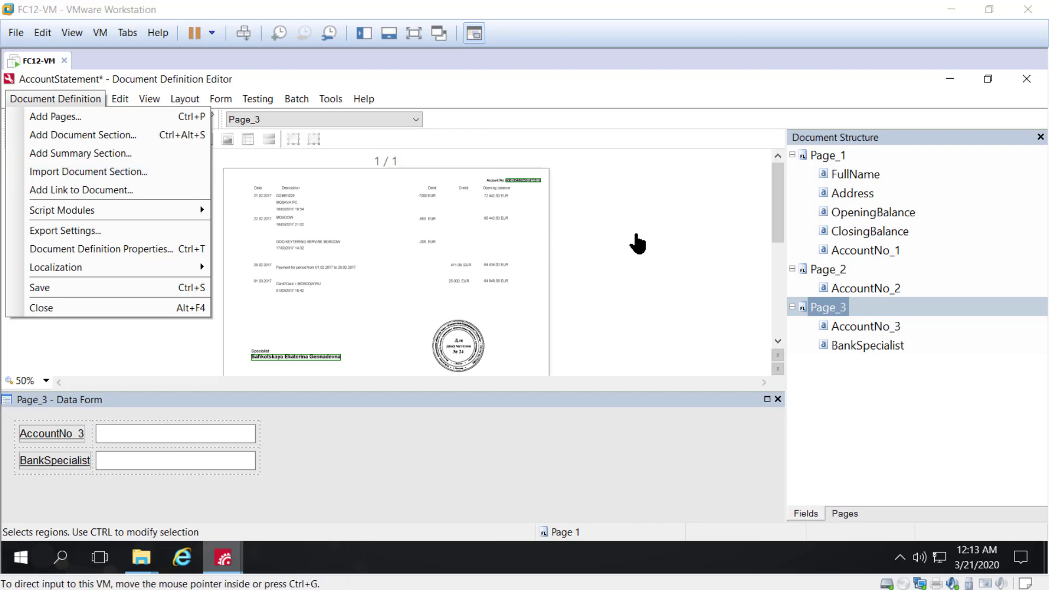
click(633, 239)
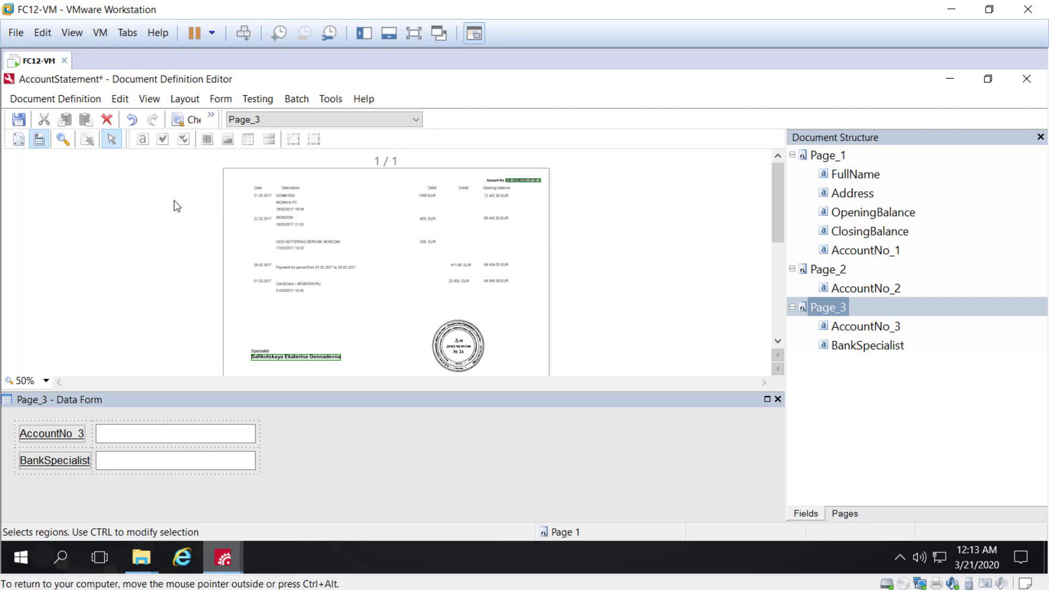
- Open AccountStatement's Document Definition Properties and set Page_2's assembly minimum count to 0
click(77, 99)
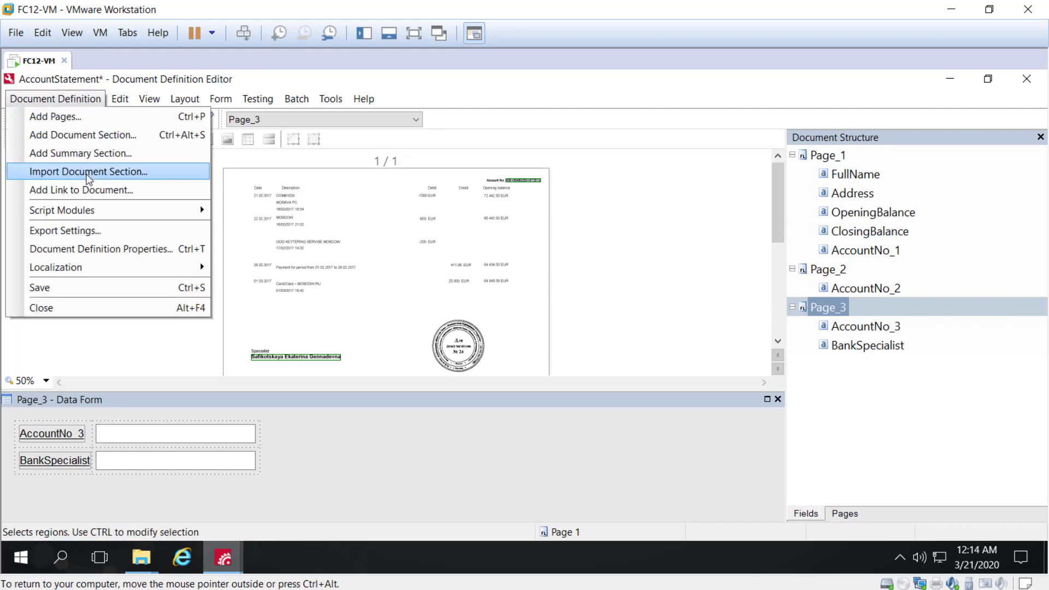
click(108, 251)
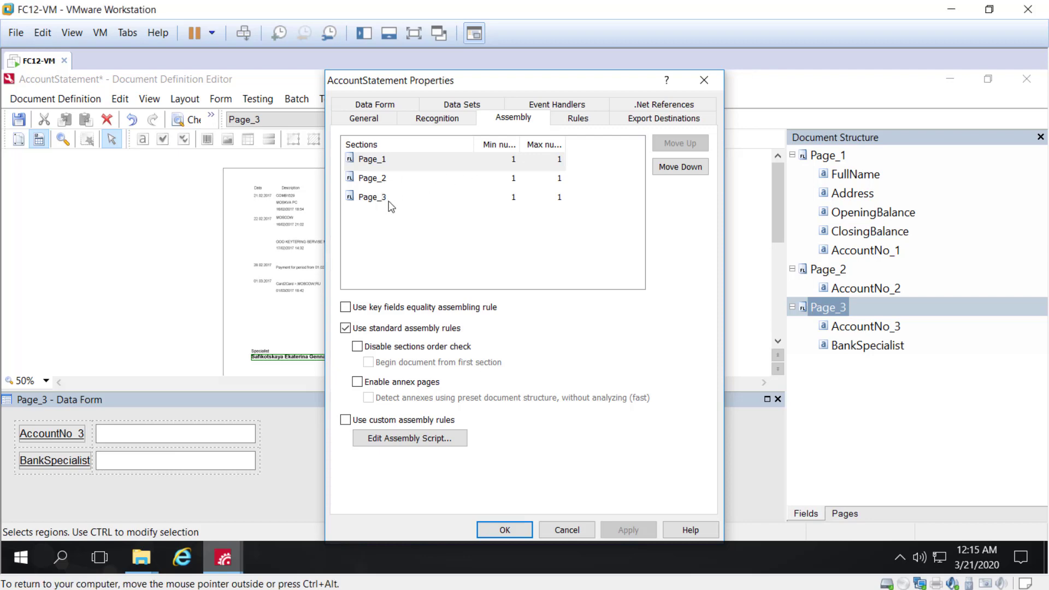
click(384, 180)
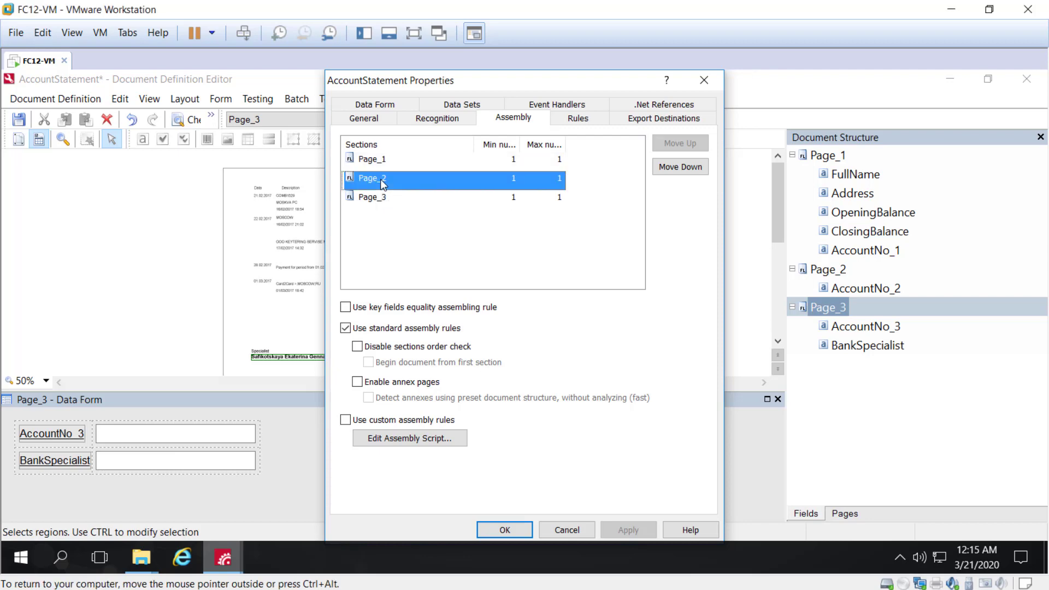
click(514, 179)
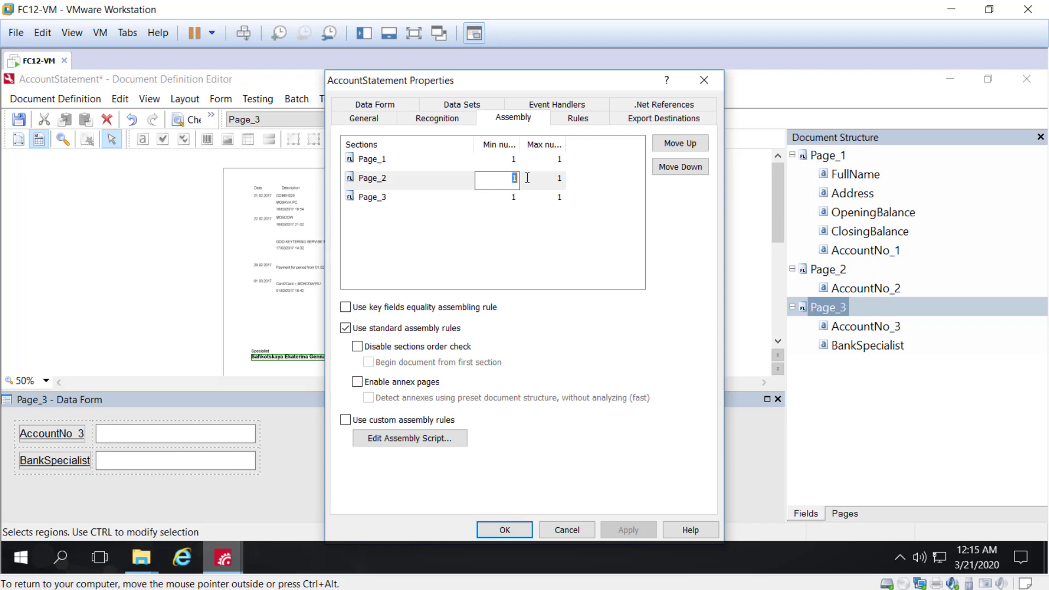
text(0)
click(553, 179)
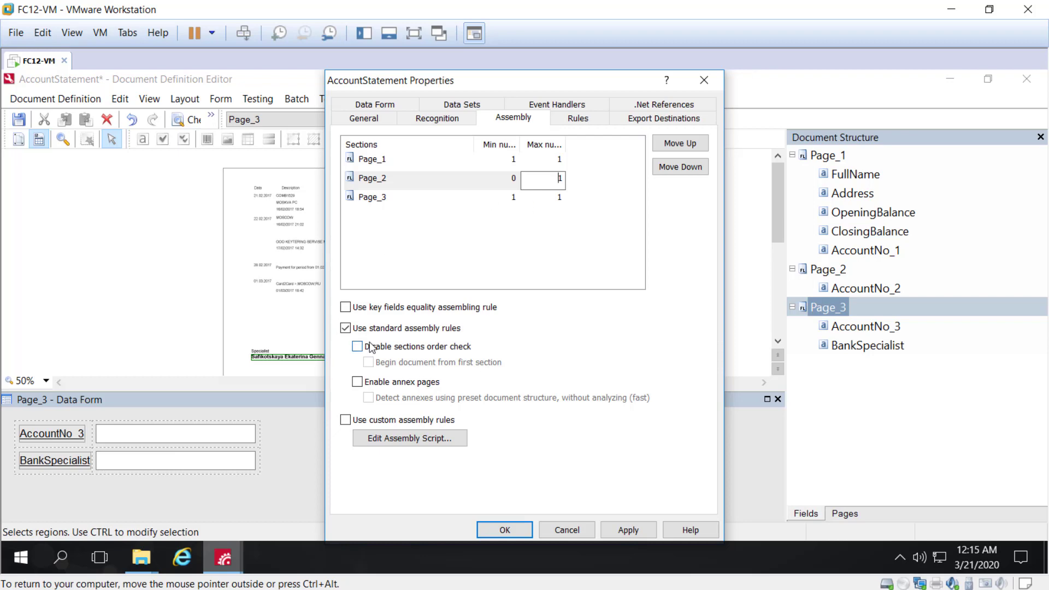
- Enable annex pages and set the Annex pages minimum count to 0
click(358, 383)
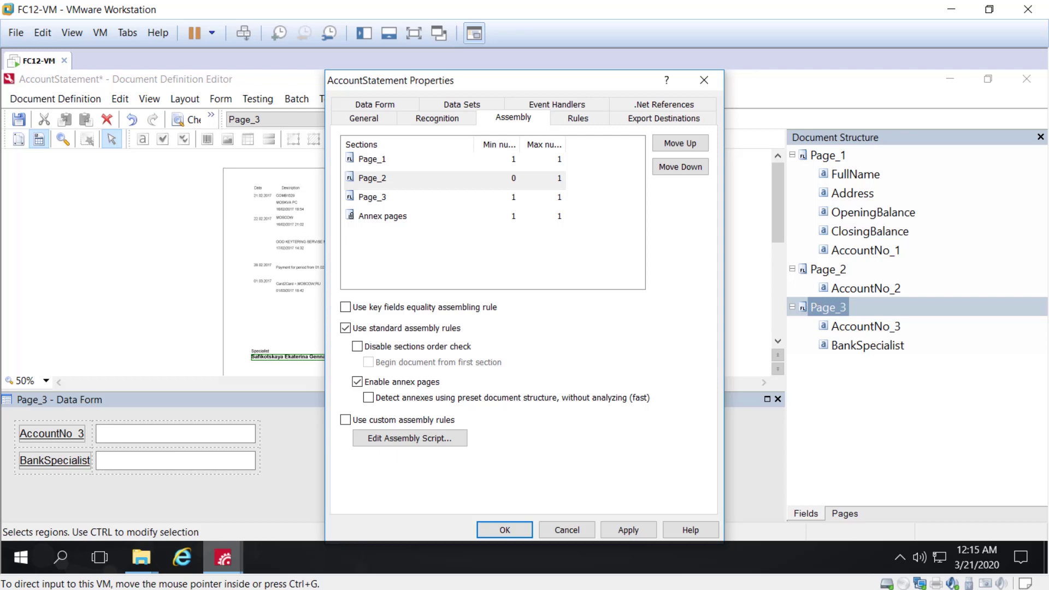
click(512, 217)
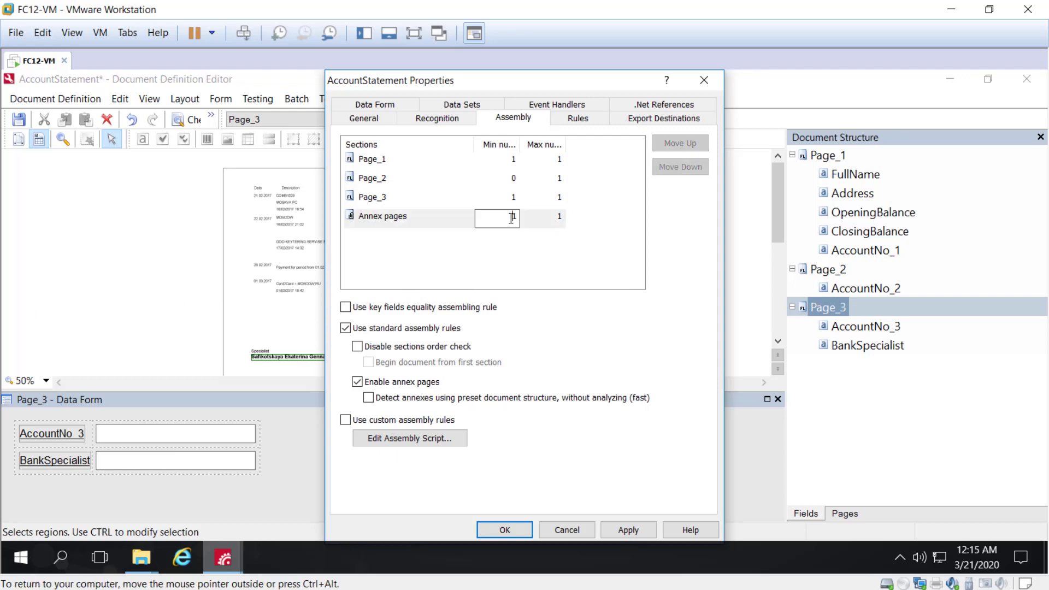
key(BackSpace)
text(0)
key(Return)
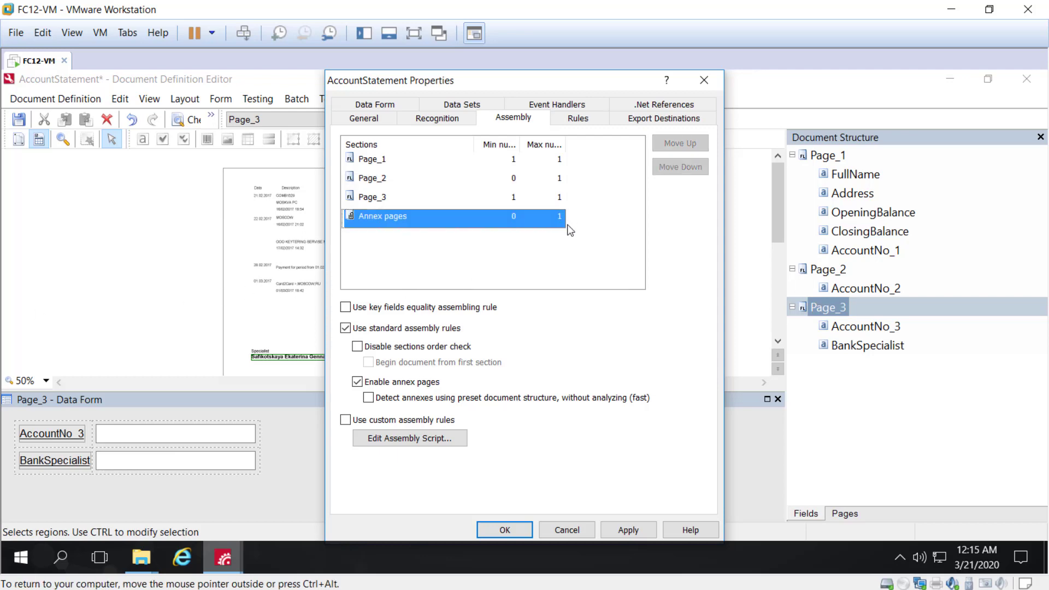
click(581, 177)
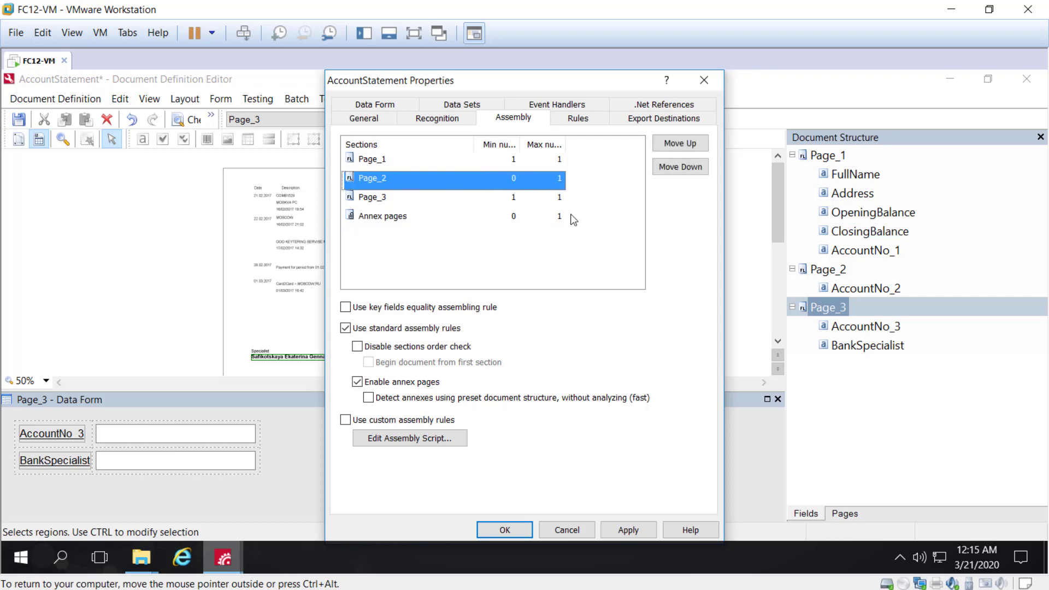
click(565, 218)
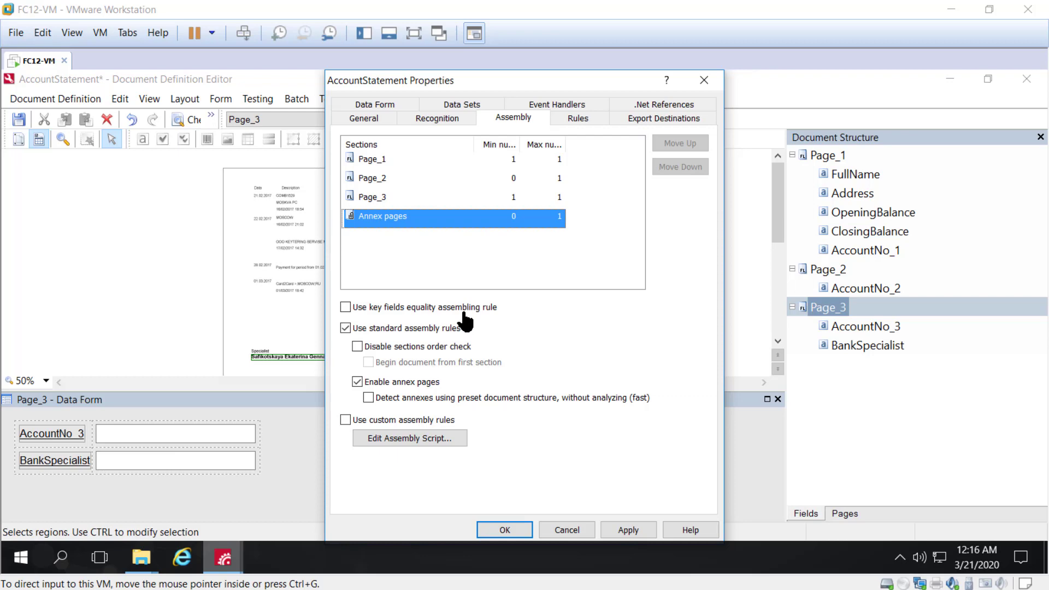
- Turn on key fields equality assembling, with AccountNo_2 keying Page_2 and AccountNo_3 keying Page_3
click(346, 309)
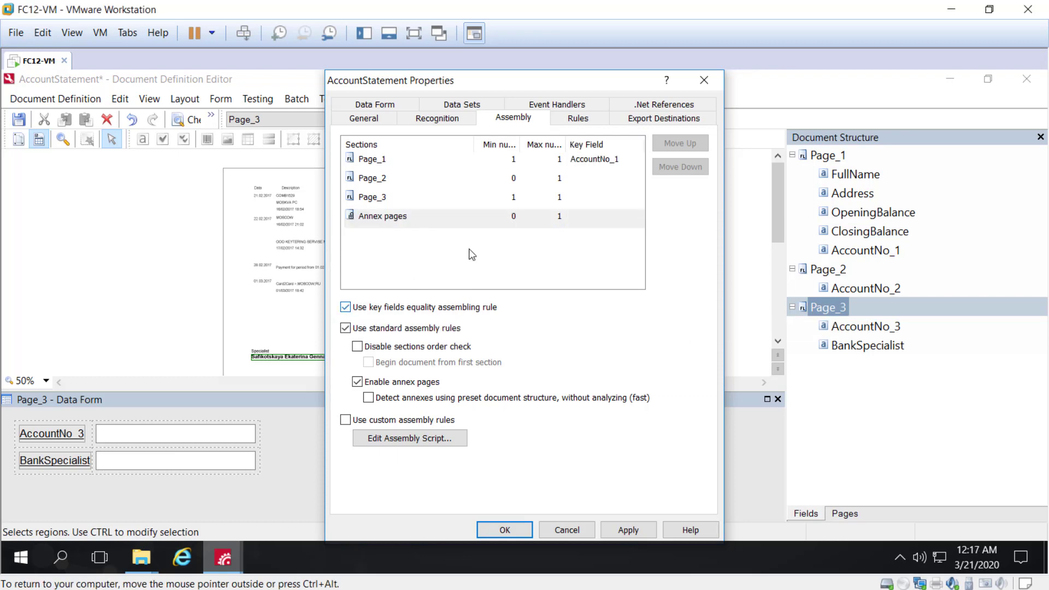
click(586, 181)
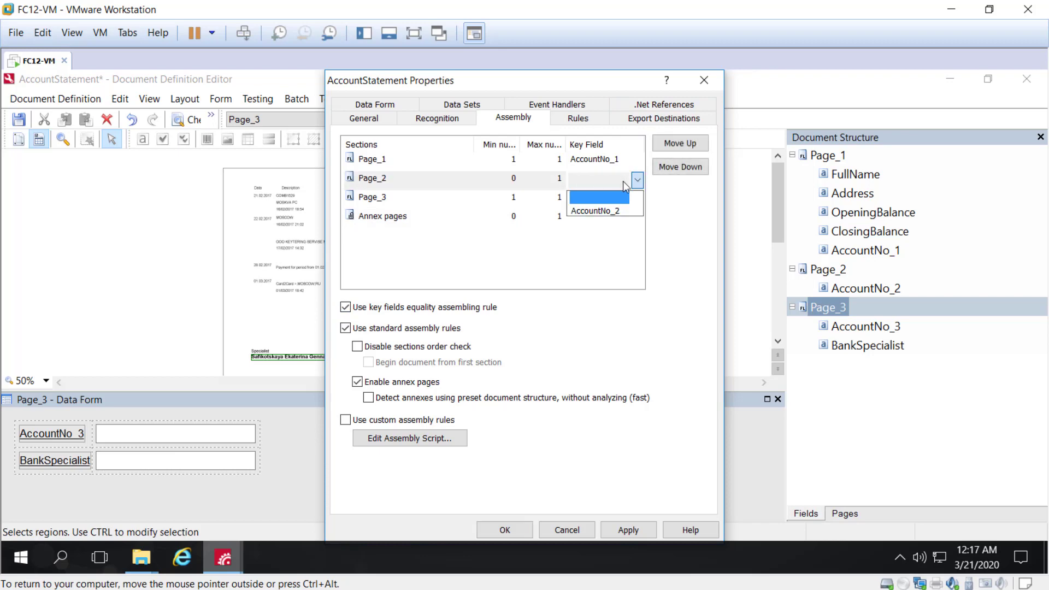
click(604, 211)
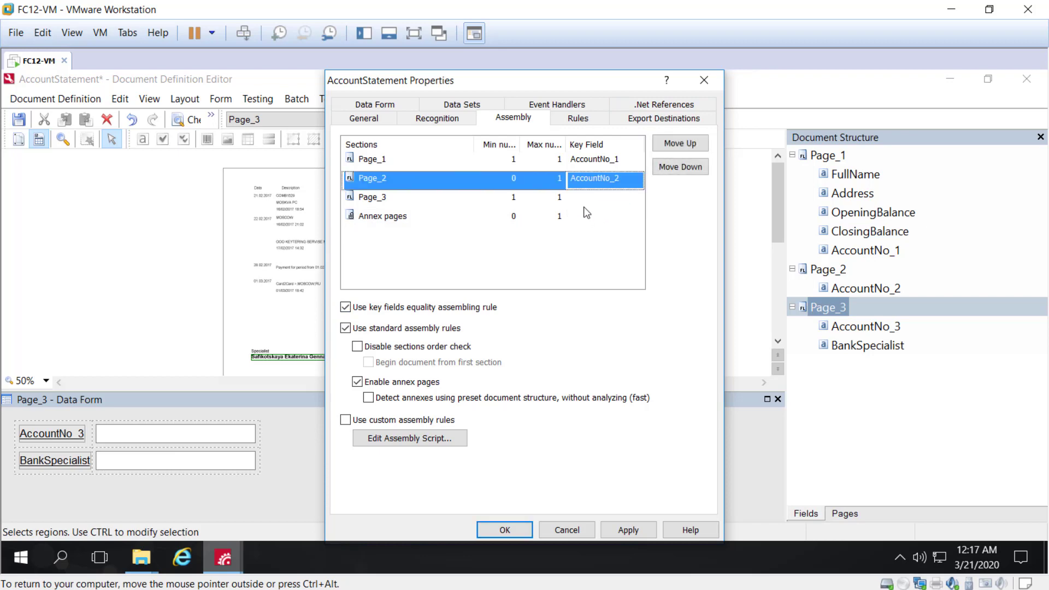
click(584, 199)
click(605, 231)
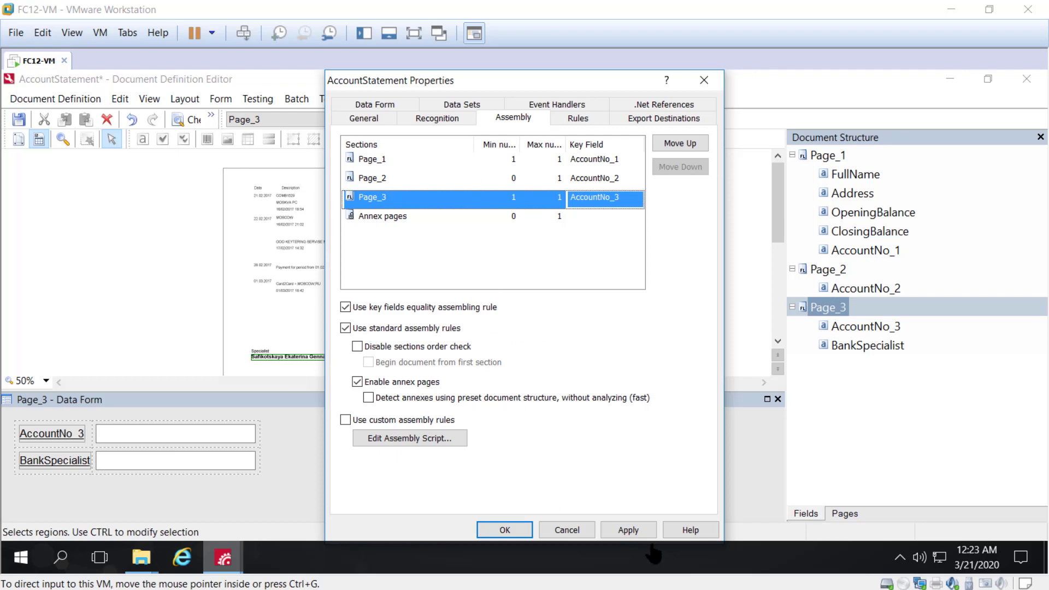
- Apply and close the assembly settings, then open Page_2's section properties and cancel them
click(629, 530)
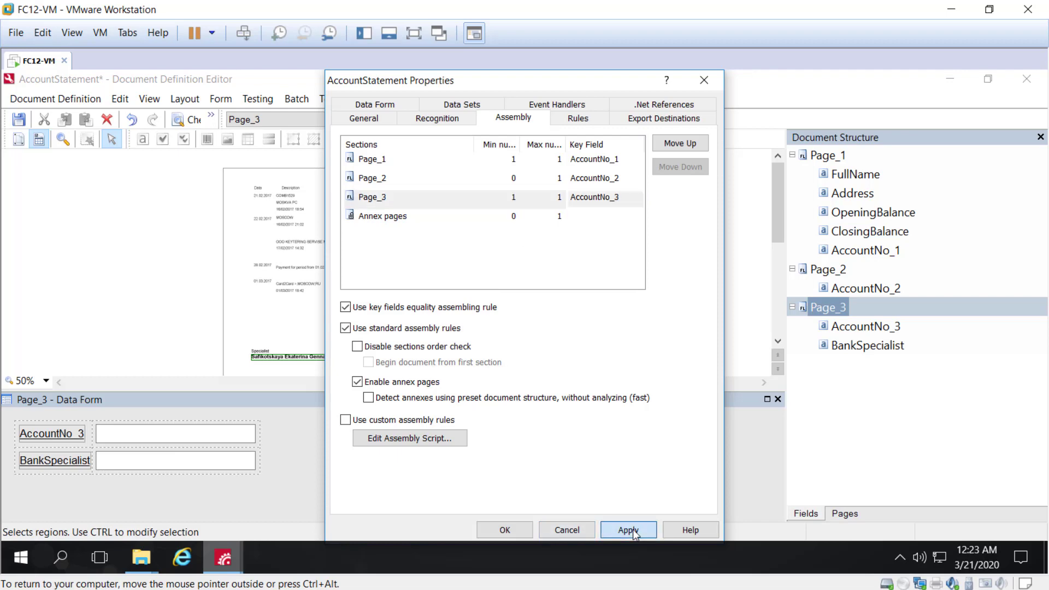
click(508, 530)
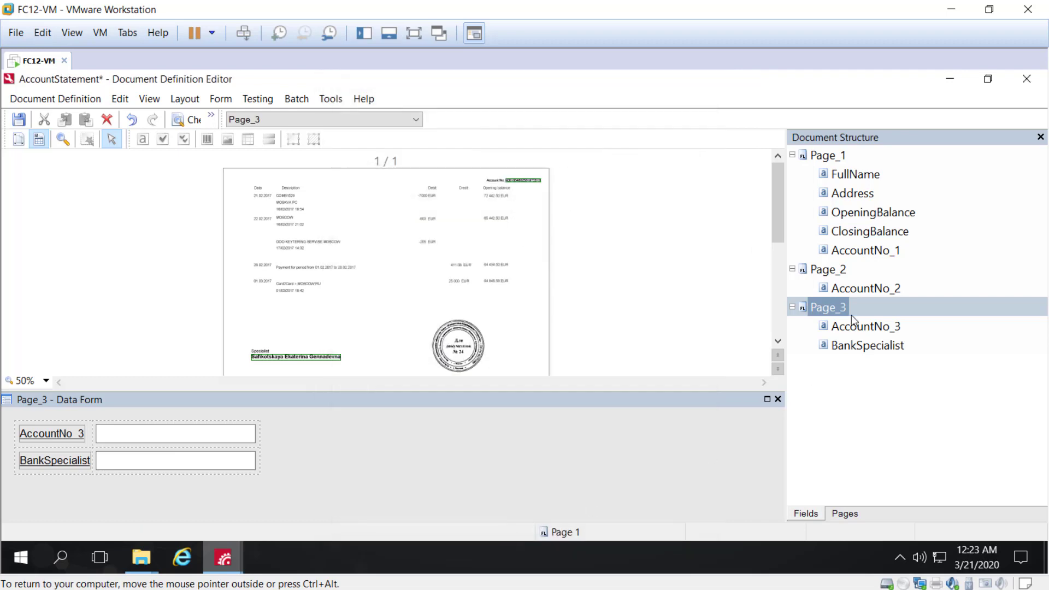
click(827, 271)
right_click(827, 271)
key(Escape)
double_click(827, 270)
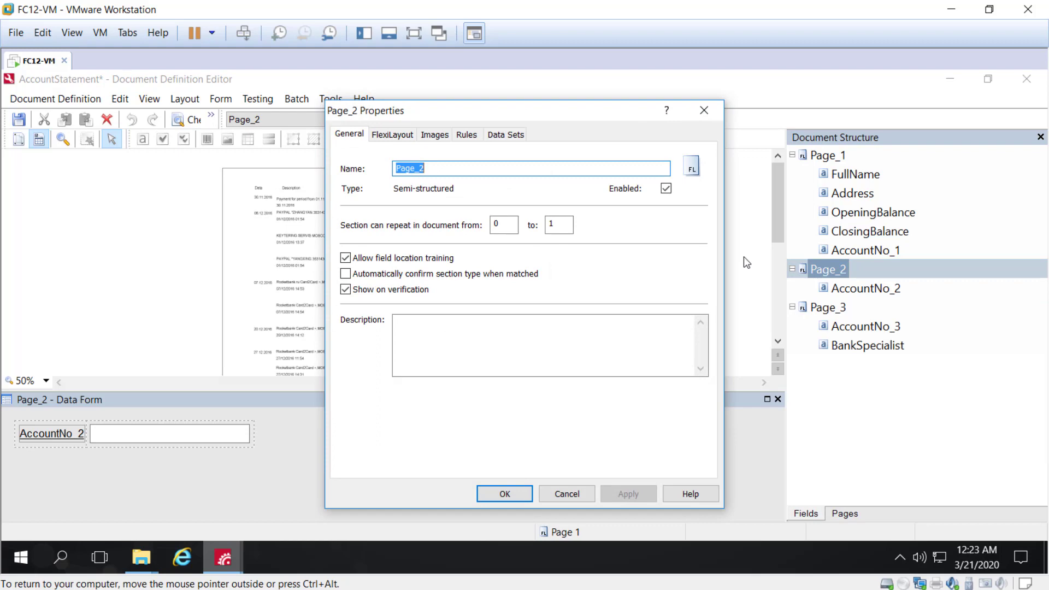
click(566, 494)
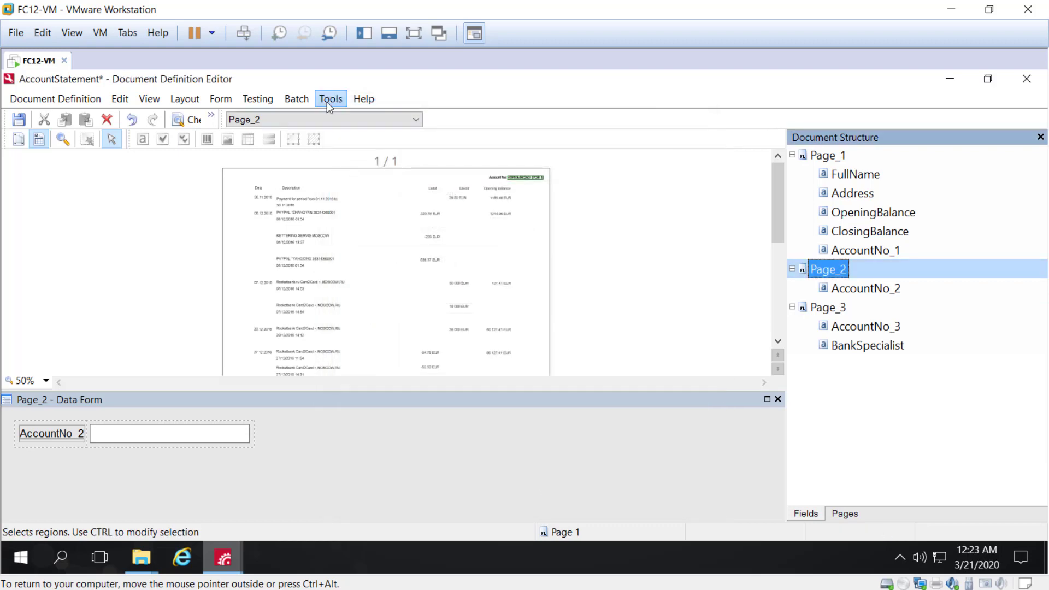
click(328, 101)
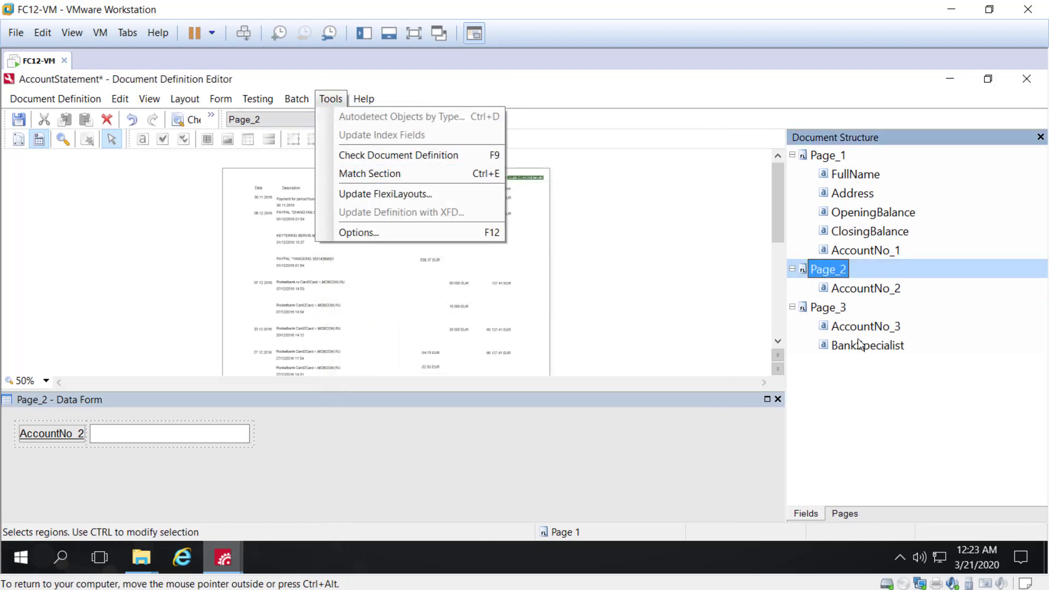